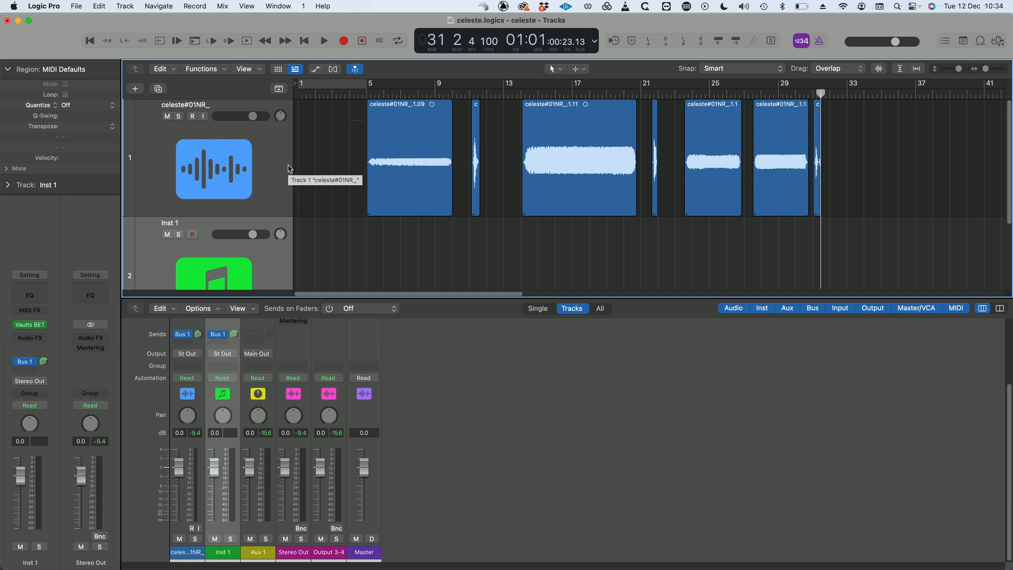
# Open the first audio region, celeste#01NR_.1.09, in the audio file editor
pyautogui.click(713, 127)
pyautogui.click(706, 94)
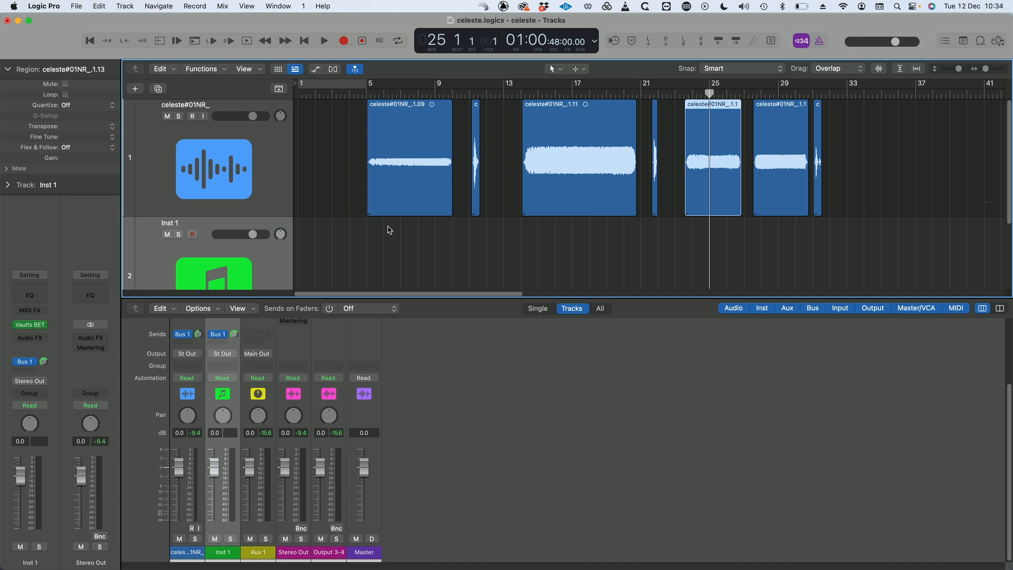
pyautogui.click(392, 126)
pyautogui.scroll(-5, 399, 182)
pyautogui.scroll(7, 400, 182)
pyautogui.scroll(-7, 405, 185)
pyautogui.scroll(5, 406, 187)
pyautogui.scroll(2, 406, 187)
pyautogui.scroll(-3, 418, 185)
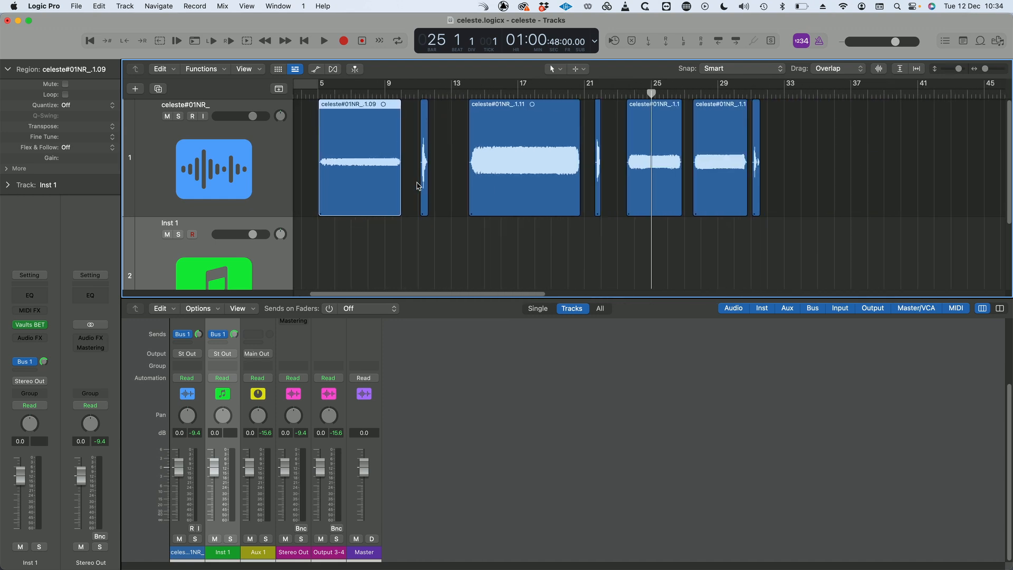
pyautogui.doubleClick(375, 157)
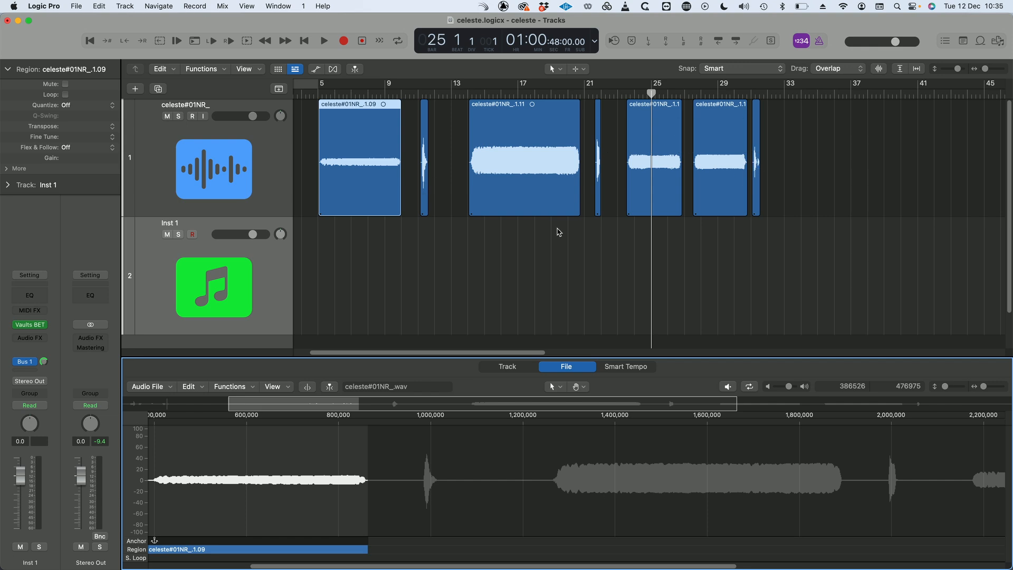
# Destructively normalize the first audio region and the long celeste#01NR_.1.11 region starting near bar 14
pyautogui.hotkey('ctrl', 'n')
pyautogui.click(527, 241)
pyautogui.click(506, 179)
pyautogui.hotkey('ctrl', 'n')
pyautogui.click(549, 240)
pyautogui.hotkey('ctrl', 'n')
pyautogui.click(536, 241)
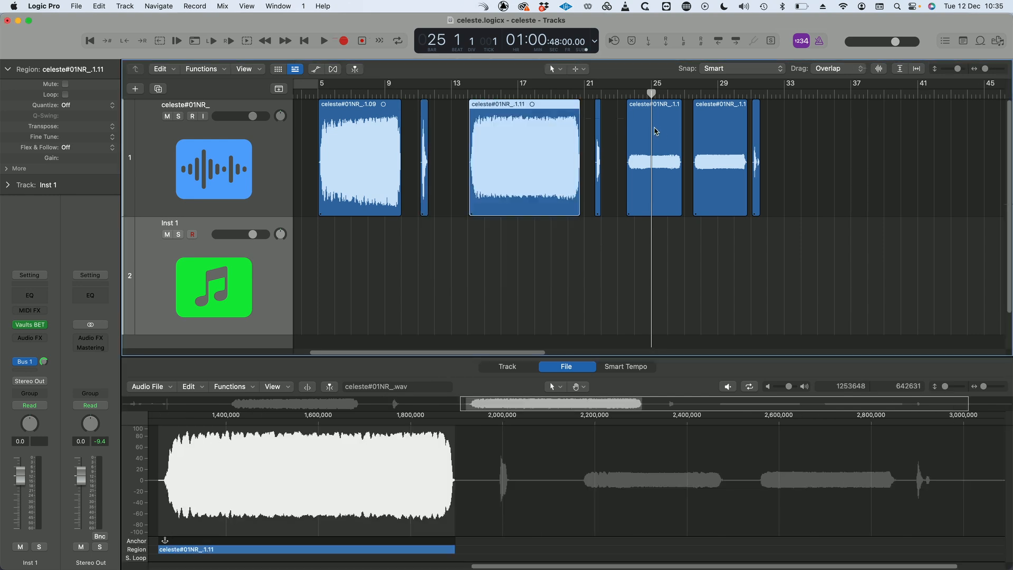
# Normalize the celeste#01NR_.1.13 region near bar 23 and the short region just before it
pyautogui.click(655, 128)
pyautogui.click(466, 380)
pyautogui.hotkey('ctrl', 'n')
pyautogui.click(542, 244)
pyautogui.click(597, 159)
pyautogui.click(435, 377)
pyautogui.hotkey('ctrl', 'n')
pyautogui.click(537, 241)
# Normalize the celeste#01NR_.1.14 region and the short final region, celeste#01NR_.1.15
pyautogui.click(709, 177)
pyautogui.click(457, 375)
pyautogui.hotkey('ctrl', 'n')
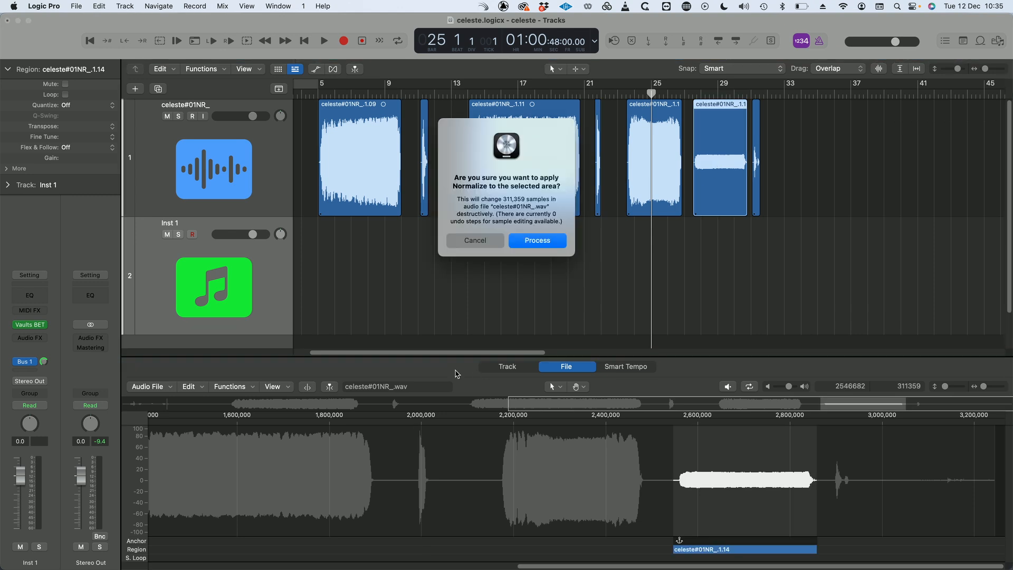
pyautogui.click(544, 246)
pyautogui.click(756, 133)
pyautogui.scroll(5, 756, 133)
pyautogui.moveTo(806, 208); pyautogui.dragTo(782, 208)
pyautogui.click(727, 377)
pyautogui.hotkey('ctrl', 'n')
pyautogui.click(549, 239)
# Search the program's commands for "transi" and look up the options for trimming a region's start to a transient
pyautogui.scroll(-10, 606, 240)
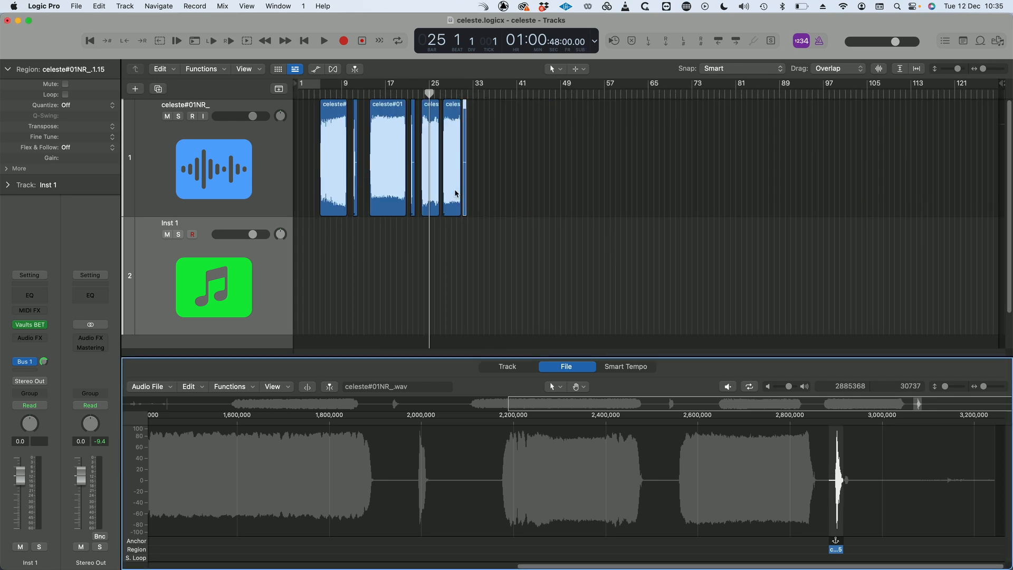
pyautogui.scroll(8, 379, 201)
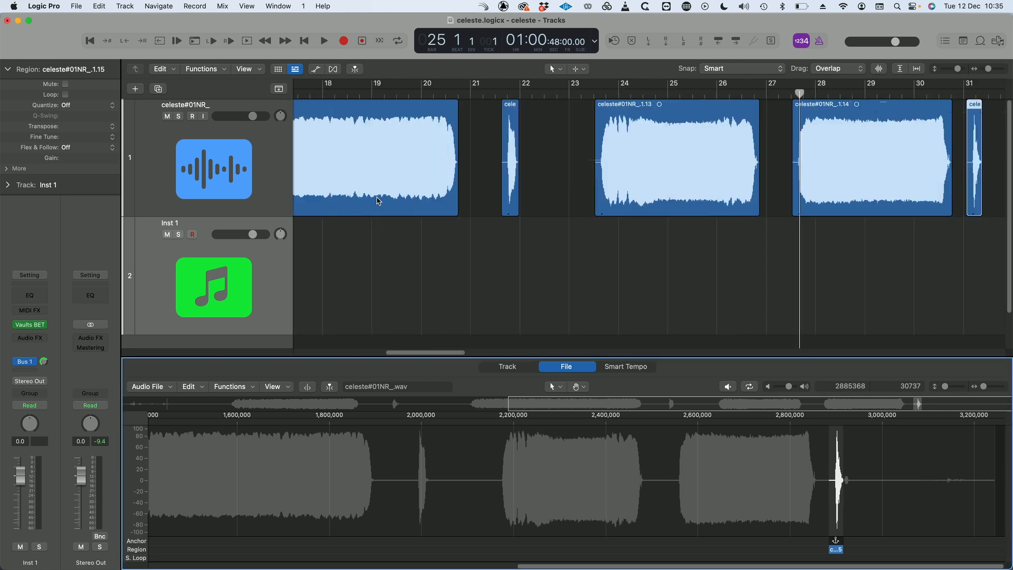
pyautogui.hscroll(-10, 379, 201)
pyautogui.press('super+shift+slash')
pyautogui.write('transi')
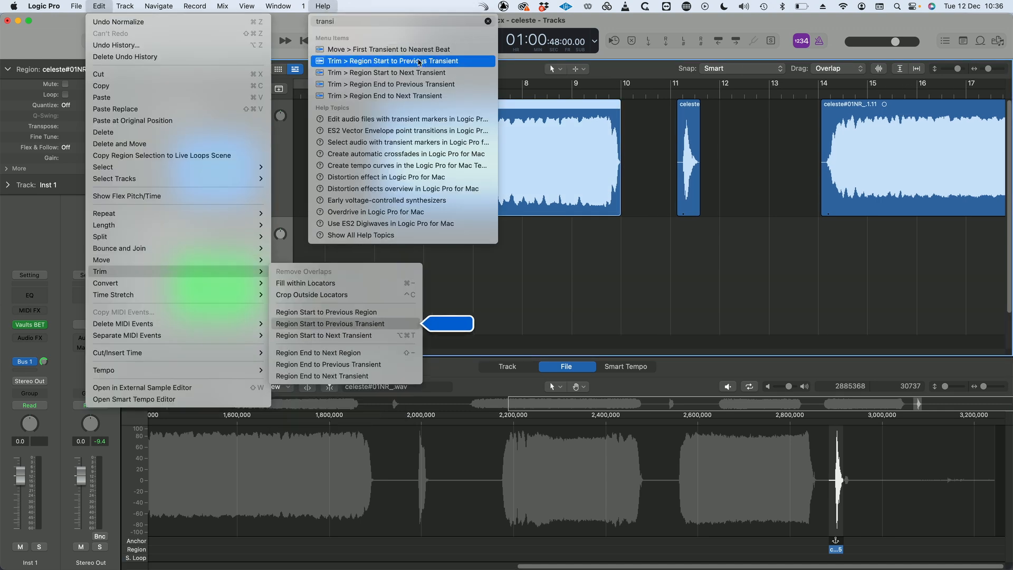
pyautogui.moveTo(438, 75)
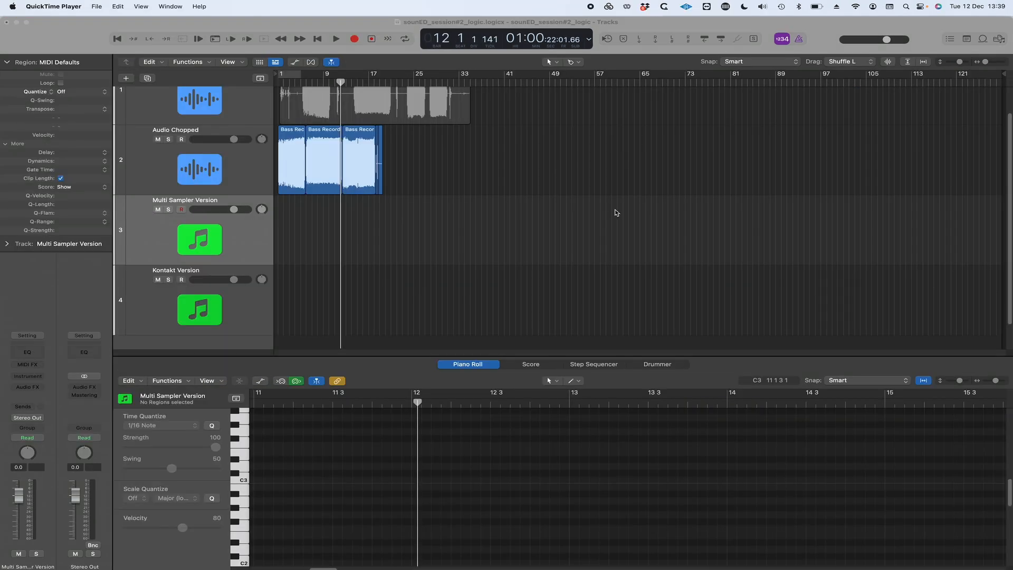
# Load a stereo Sampler (Multi-Sample) on the Multi Sampler Version track and map the Bass Recorder A3, A4 and D4 samples in it
pyautogui.click(39, 377)
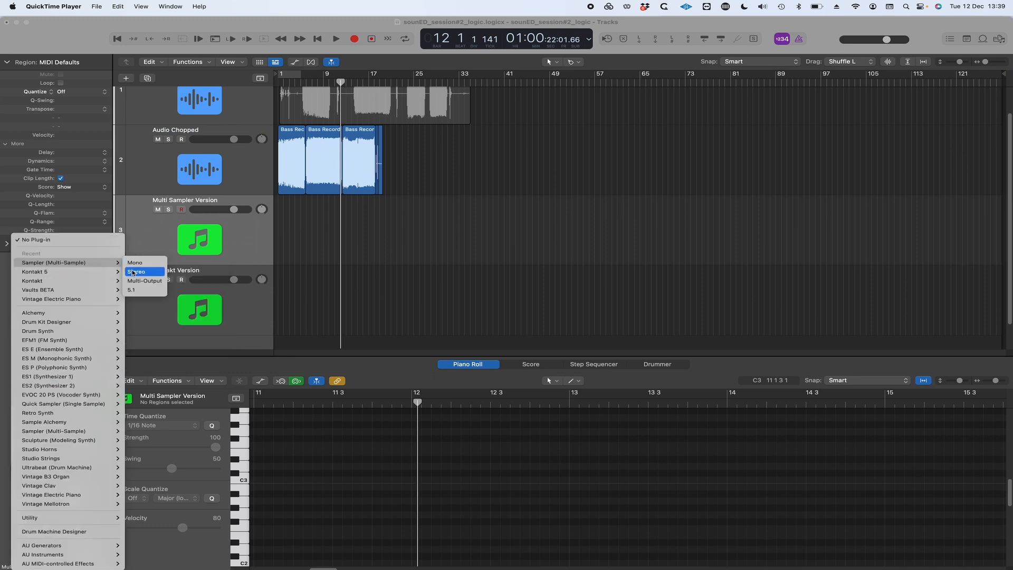
pyautogui.click(133, 272)
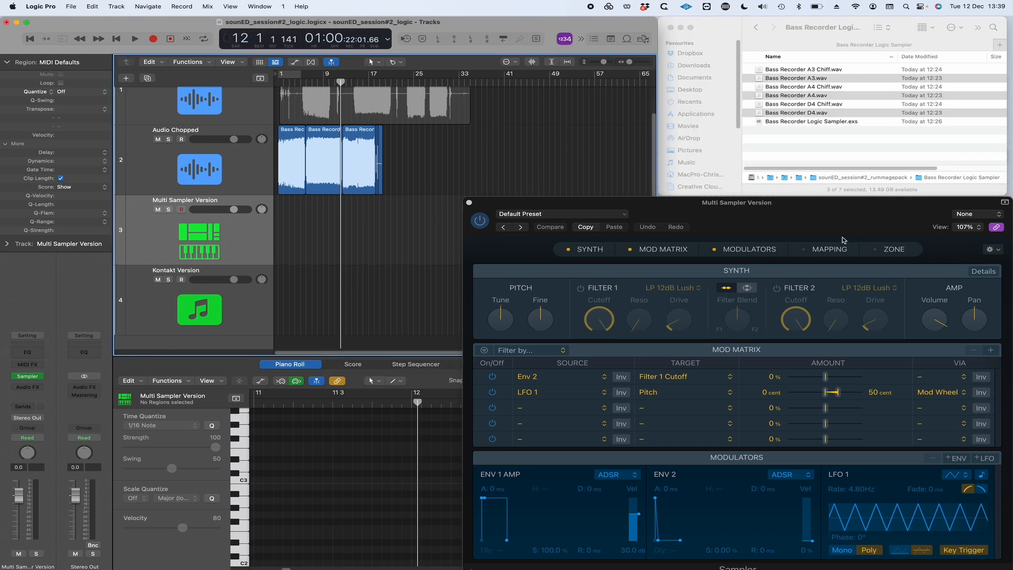
pyautogui.click(830, 249)
pyautogui.moveTo(798, 79); pyautogui.dragTo(817, 254)
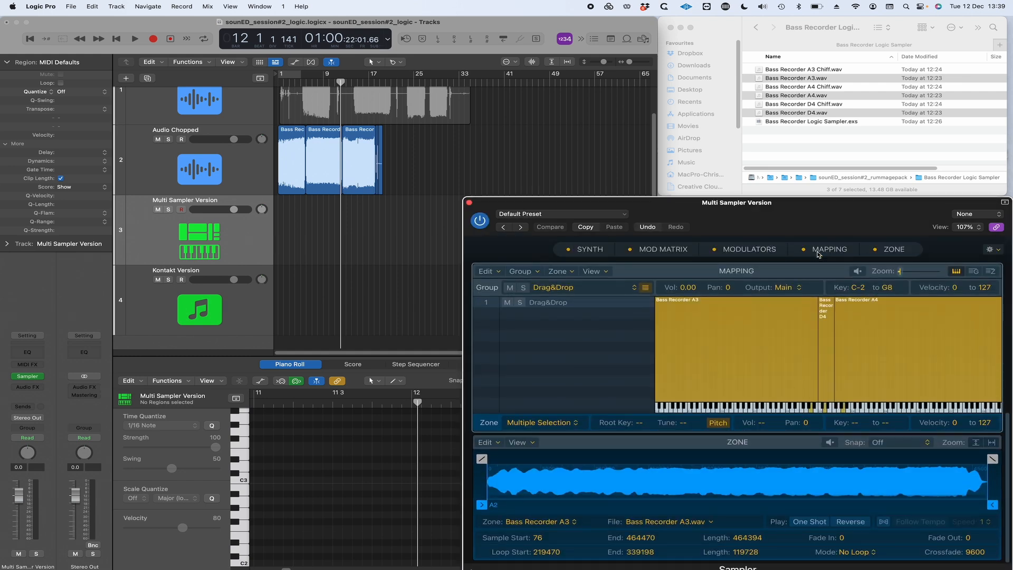
# Rename the Drag&Drop zone group as Longs
pyautogui.click(549, 300)
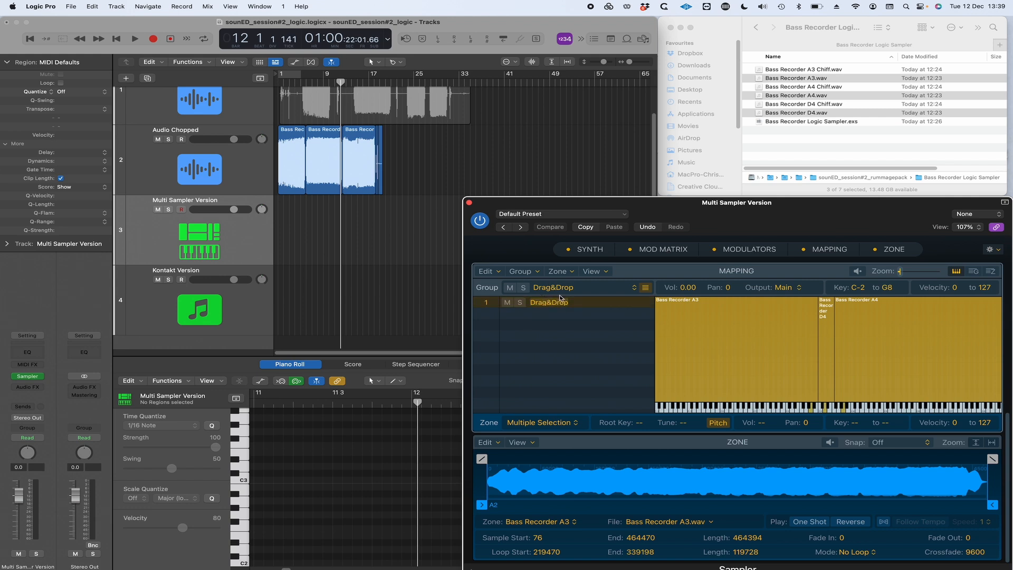
pyautogui.write('Longs')
pyautogui.press('Return')
# Set the Bass Recorder A3 zone to Alternate looping from about 36837 to 428446 and adjust the loop crossfade
pyautogui.click(743, 350)
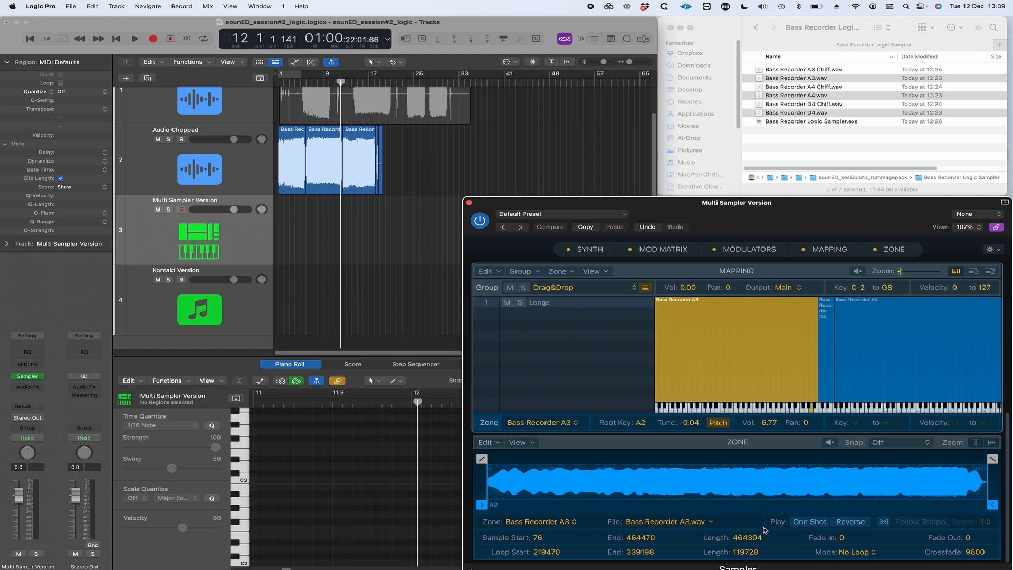
pyautogui.click(854, 552)
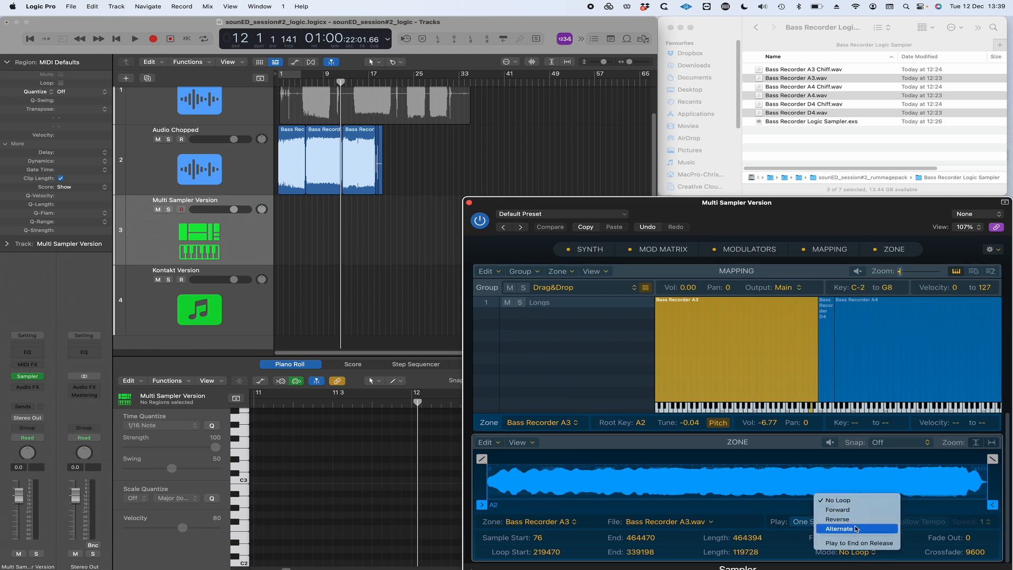
pyautogui.click(839, 529)
pyautogui.moveTo(719, 459); pyautogui.dragTo(522, 459)
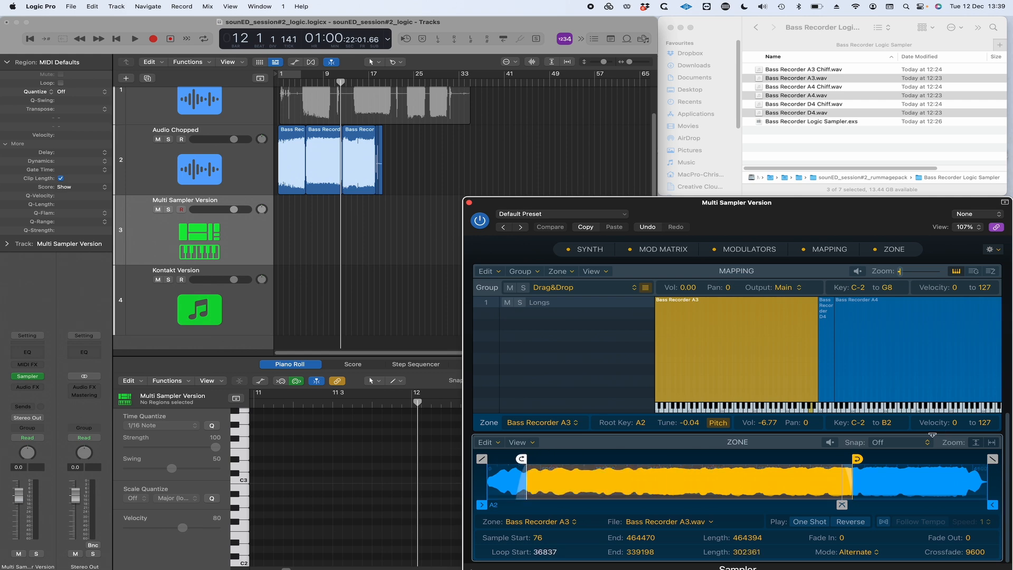
pyautogui.moveTo(853, 459); pyautogui.dragTo(953, 458)
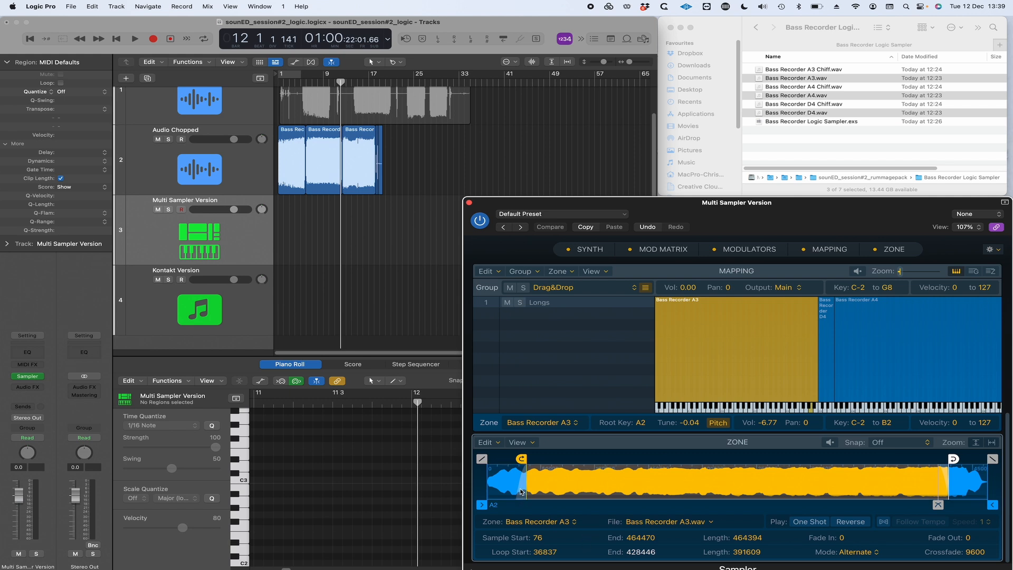
pyautogui.moveTo(938, 505)
pyautogui.mouseDown()
pyautogui.moveTo(822, 504)
pyautogui.moveTo(927, 501)
pyautogui.moveTo(940, 490)
pyautogui.mouseUp()
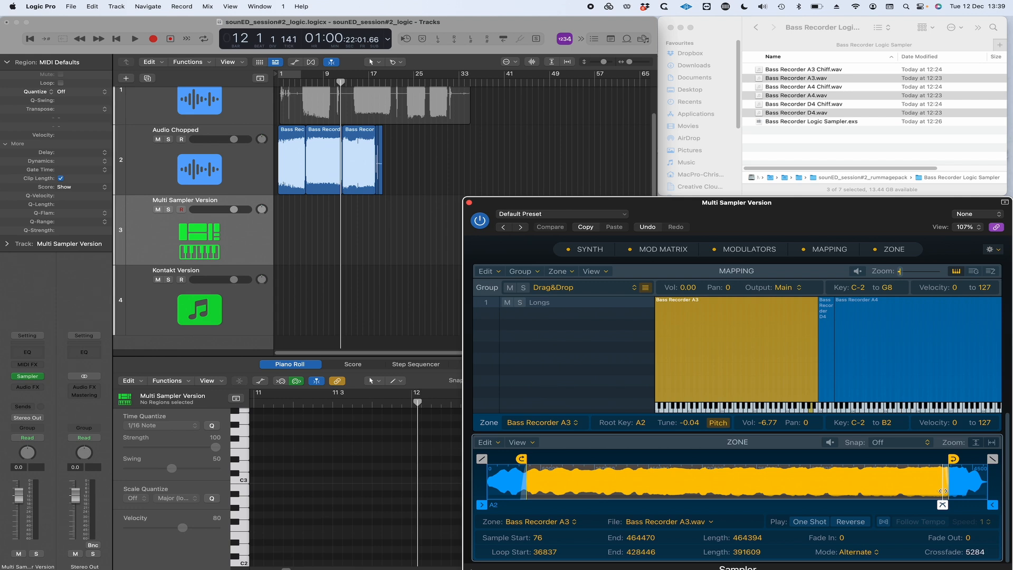
# Set the Bass Recorder D4 zone to Alternate looping from about 56862 to 608992, with a crossfade of about 11216
pyautogui.click(826, 390)
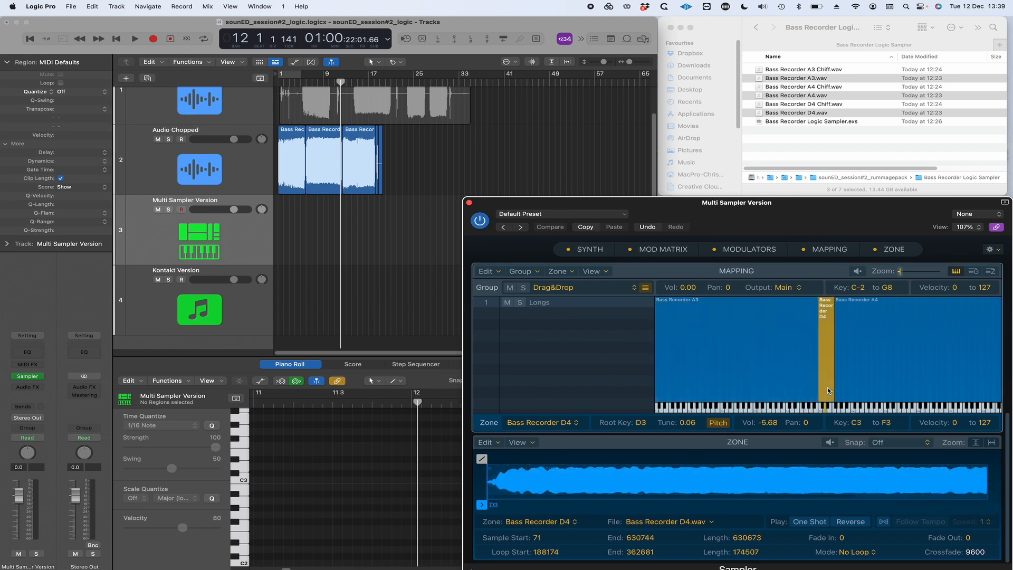
pyautogui.click(853, 551)
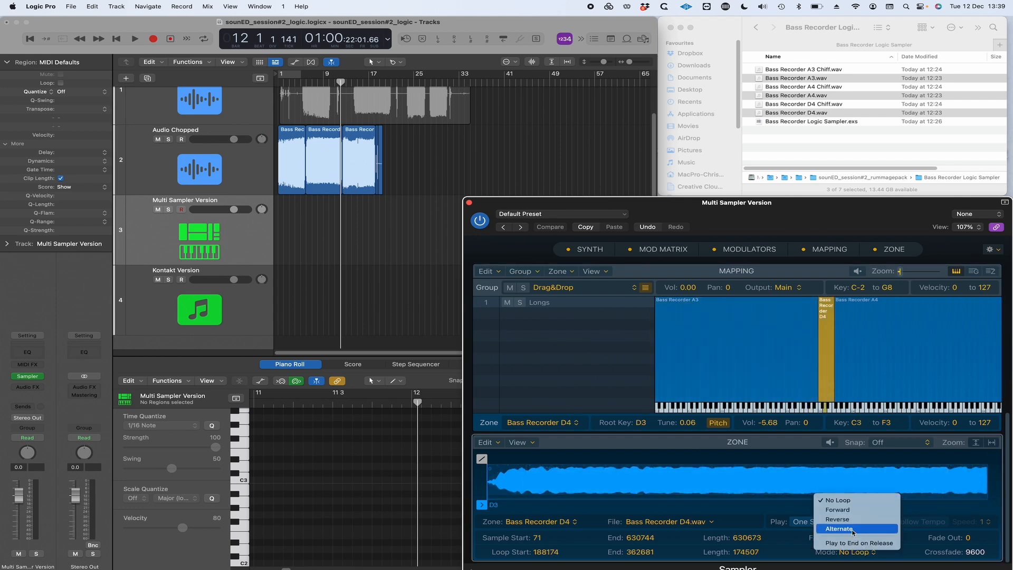
pyautogui.click(854, 528)
pyautogui.click(991, 442)
pyautogui.moveTo(631, 458); pyautogui.dragTo(527, 454)
pyautogui.moveTo(780, 458); pyautogui.dragTo(971, 455)
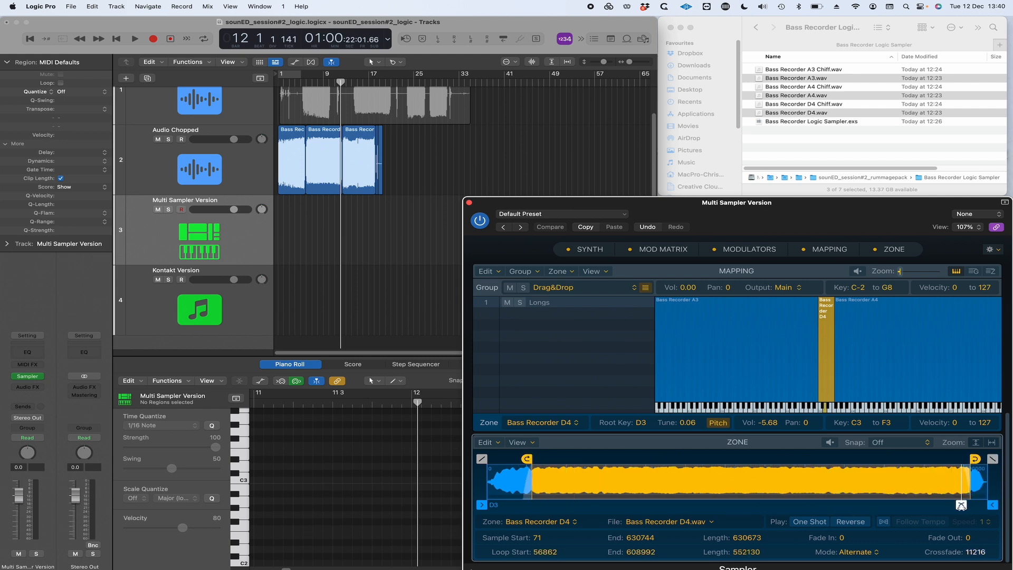
# Set the Bass Recorder A4 zone to Alternate looping from about 51363 to 526516 and audition a note in it
pyautogui.click(886, 369)
pyautogui.click(852, 552)
pyautogui.click(854, 528)
pyautogui.moveTo(631, 458); pyautogui.dragTo(528, 455)
pyautogui.moveTo(770, 457); pyautogui.dragTo(964, 452)
pyautogui.click(843, 407)
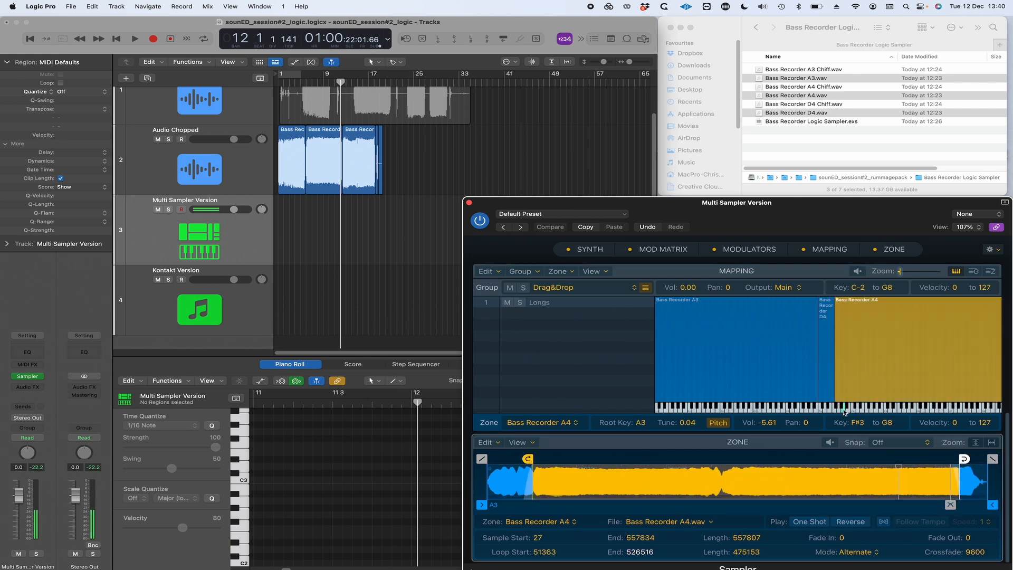
# Add the Bass Recorder A3, A4 and D4 Chiff samples to the mapping and name their group Chiffs
pyautogui.click(818, 105)
pyautogui.keyDown('super'); pyautogui.click(820, 87); pyautogui.keyUp('super')
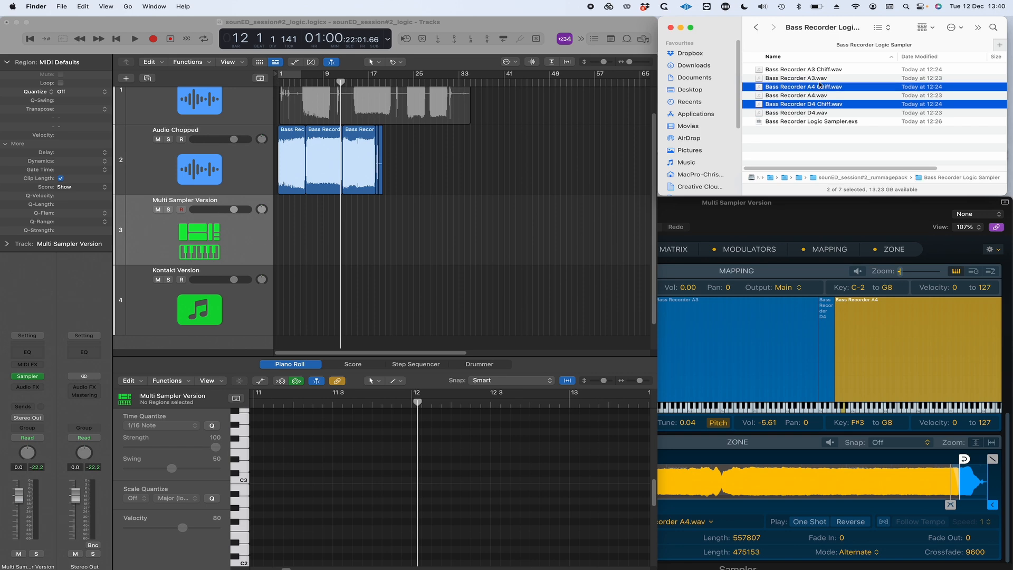
pyautogui.keyDown('super'); pyautogui.click(807, 69); pyautogui.keyUp('super')
pyautogui.moveTo(807, 69); pyautogui.dragTo(791, 255)
pyautogui.doubleClick(548, 304)
pyautogui.write('Chiffs')
pyautogui.press('Return')
# Mute the Longs group and limit all three Chiffs zones to the velocity range 111 to 127
pyautogui.click(506, 314)
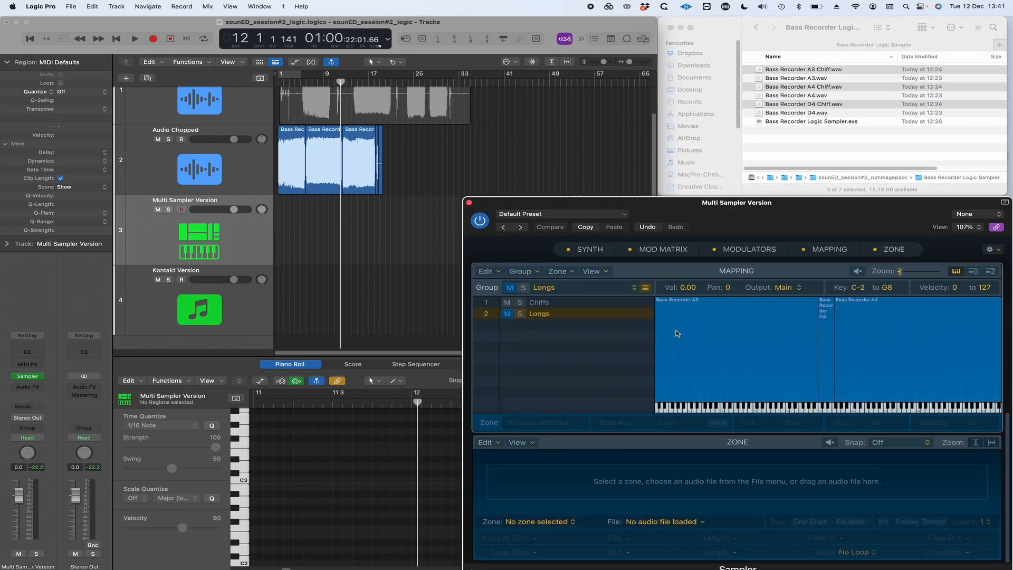
pyautogui.click(546, 305)
pyautogui.click(827, 341)
pyautogui.click(850, 348)
pyautogui.keyDown('shift'); pyautogui.click(826, 352); pyautogui.keyUp('shift')
pyautogui.keyDown('shift'); pyautogui.click(775, 359); pyautogui.keyUp('shift')
pyautogui.moveTo(715, 402); pyautogui.dragTo(683, 299)
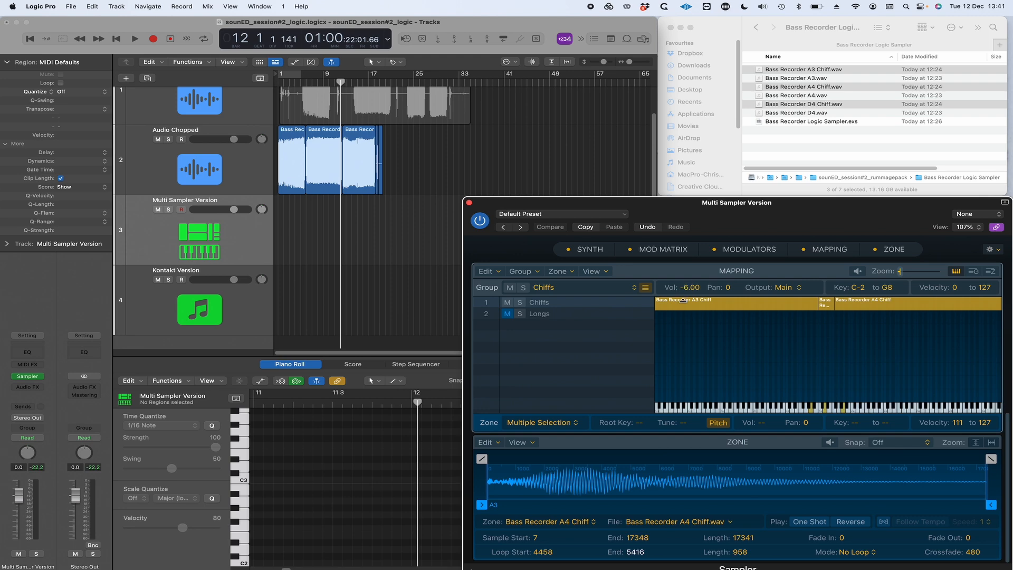
pyautogui.click(520, 339)
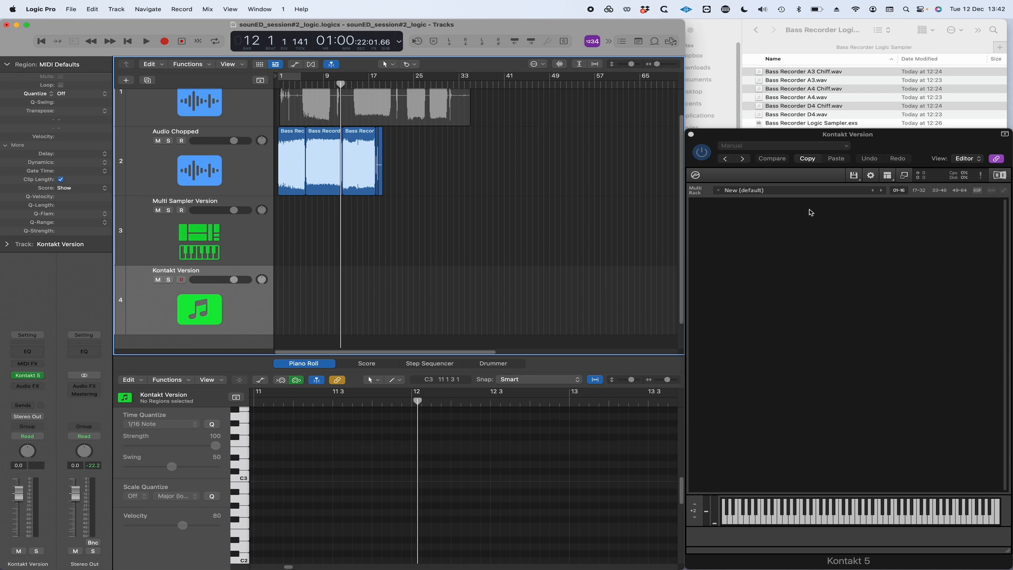
# Create a new default instrument on the Kontakt Version track and add Bass Recorder A3, A4 and D4.wav to its Mapping Editor
pyautogui.doubleClick(818, 207)
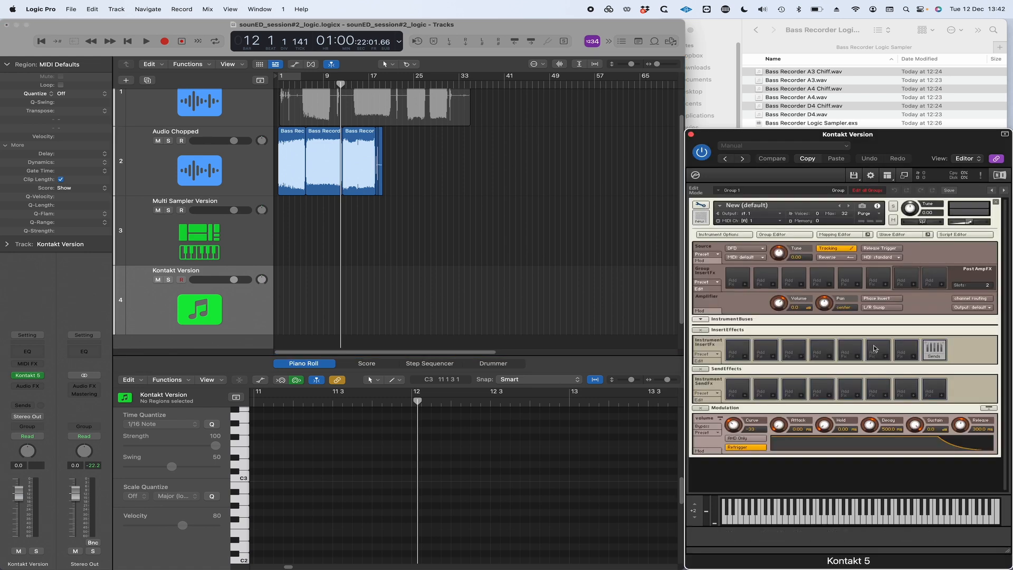
pyautogui.click(843, 234)
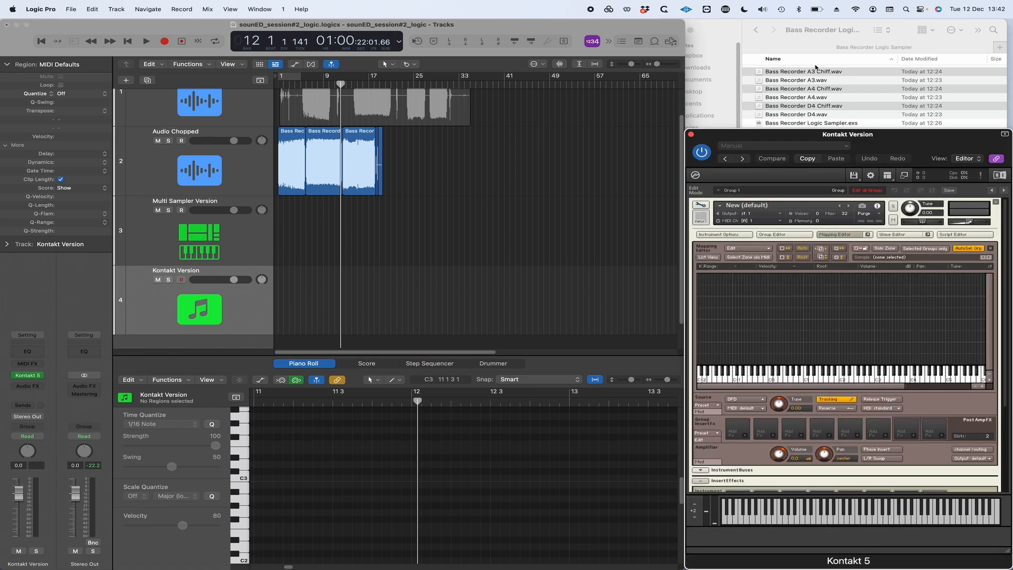
pyautogui.click(818, 83)
pyautogui.click(823, 80)
pyautogui.keyDown('super'); pyautogui.click(818, 97); pyautogui.keyUp('super')
pyautogui.keyDown('super'); pyautogui.click(812, 115); pyautogui.keyUp('super')
pyautogui.moveTo(791, 82); pyautogui.dragTo(812, 322)
# Auto map the selected zones by filename, with the note-name token set to Set to Single Key
pyautogui.rightClick(845, 301)
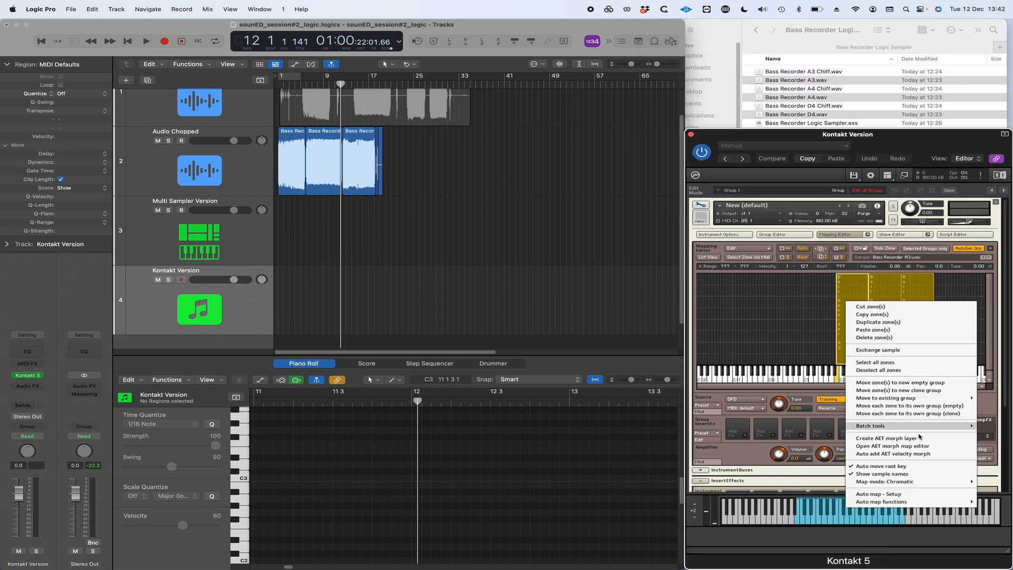
pyautogui.click(891, 494)
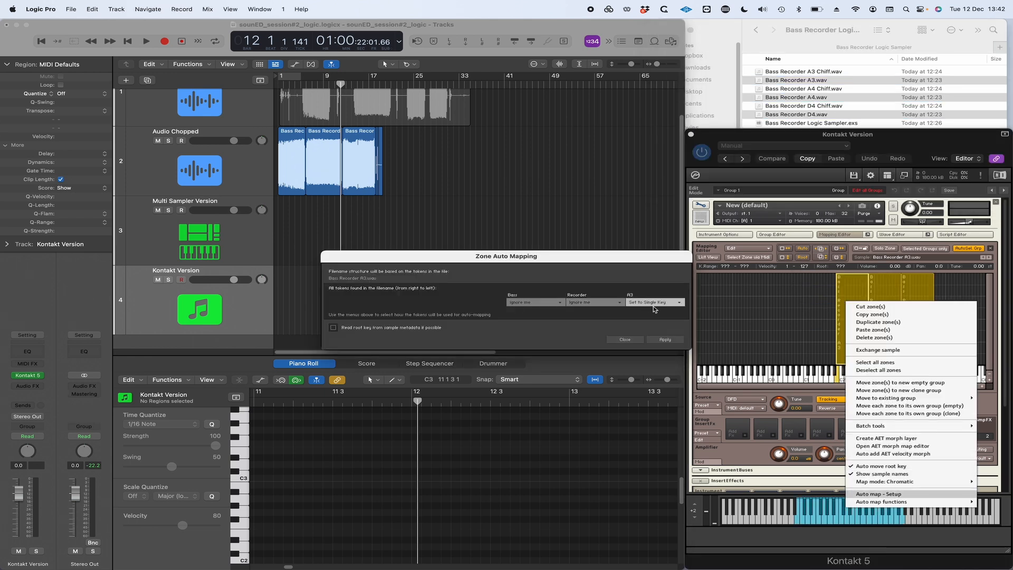
pyautogui.click(664, 339)
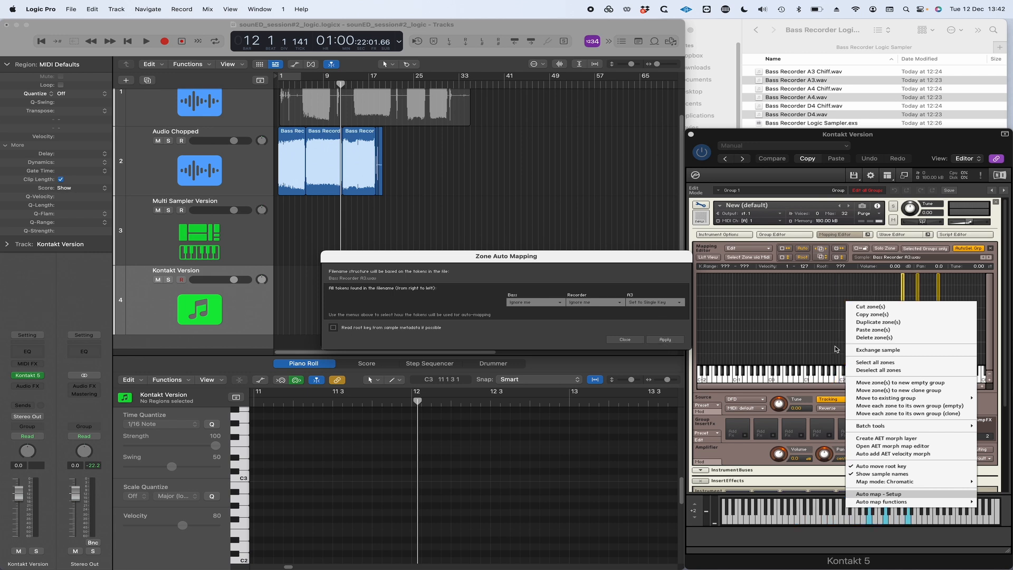
pyautogui.click(627, 340)
# Stretch the key ranges of the three mapped zones so that together they cover the whole keyboard
pyautogui.moveTo(900, 317); pyautogui.dragTo(658, 333)
pyautogui.click(966, 290)
pyautogui.click(934, 309)
pyautogui.moveTo(733, 321); pyautogui.dragTo(919, 317)
pyautogui.click(758, 311)
pyautogui.moveTo(712, 321); pyautogui.dragTo(997, 299)
pyautogui.click(930, 306)
# Open the Bass Recorder A4 zone in the Wave Editor and enable sample loop 1 from about 50509 to 479843
pyautogui.doubleClick(904, 315)
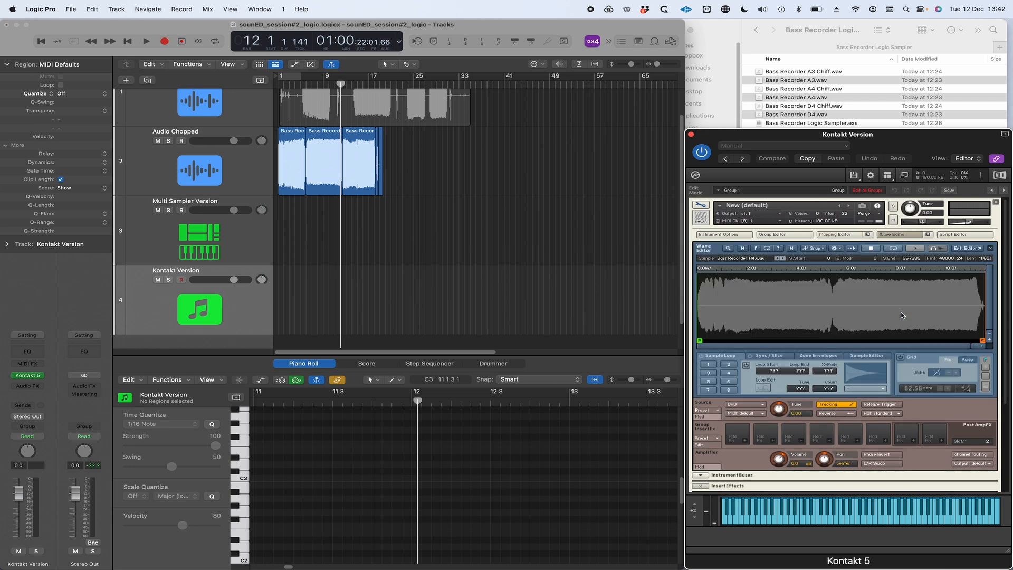
pyautogui.click(707, 364)
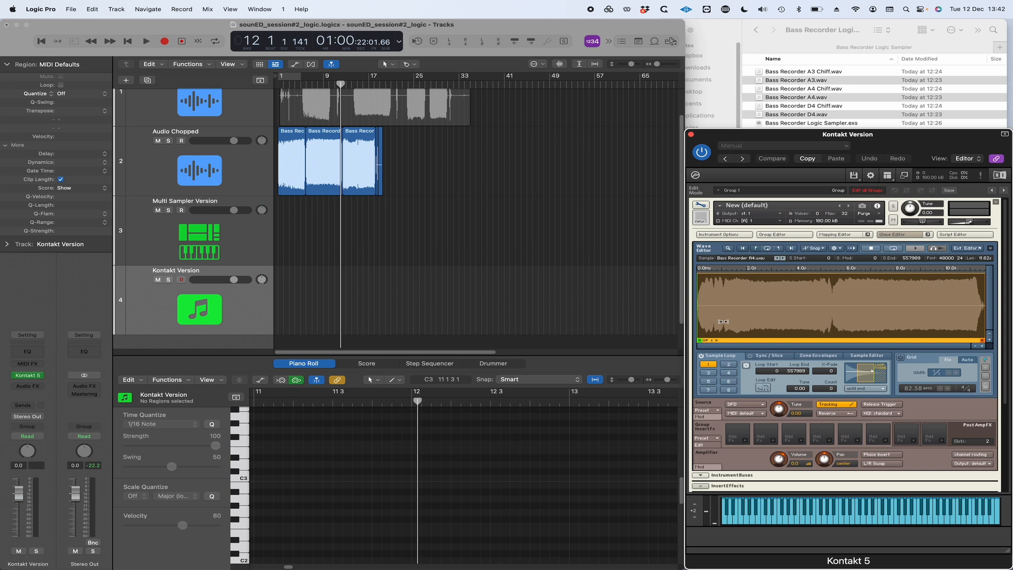
pyautogui.moveTo(697, 316); pyautogui.dragTo(724, 315)
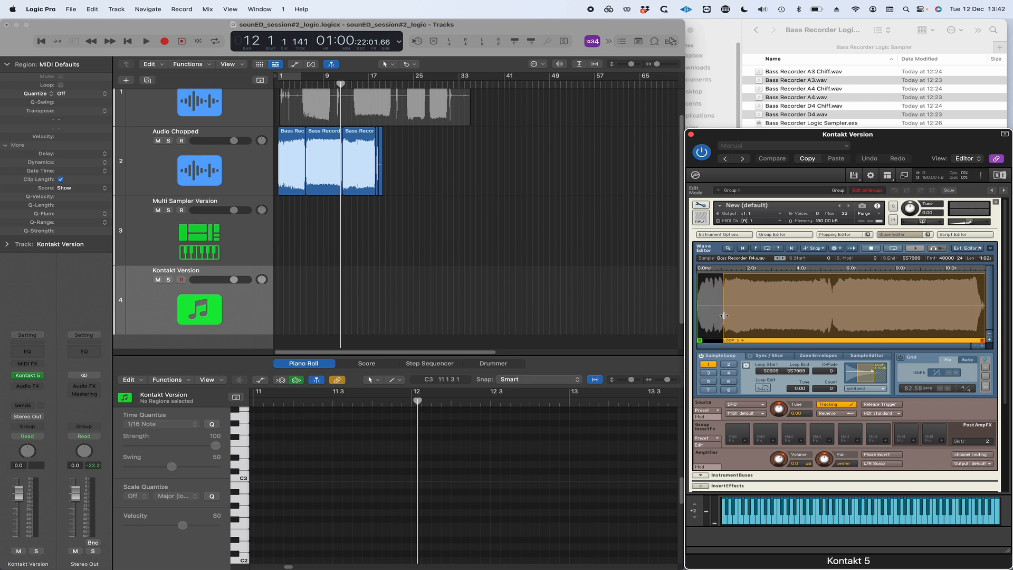
pyautogui.moveTo(984, 290); pyautogui.dragTo(944, 292)
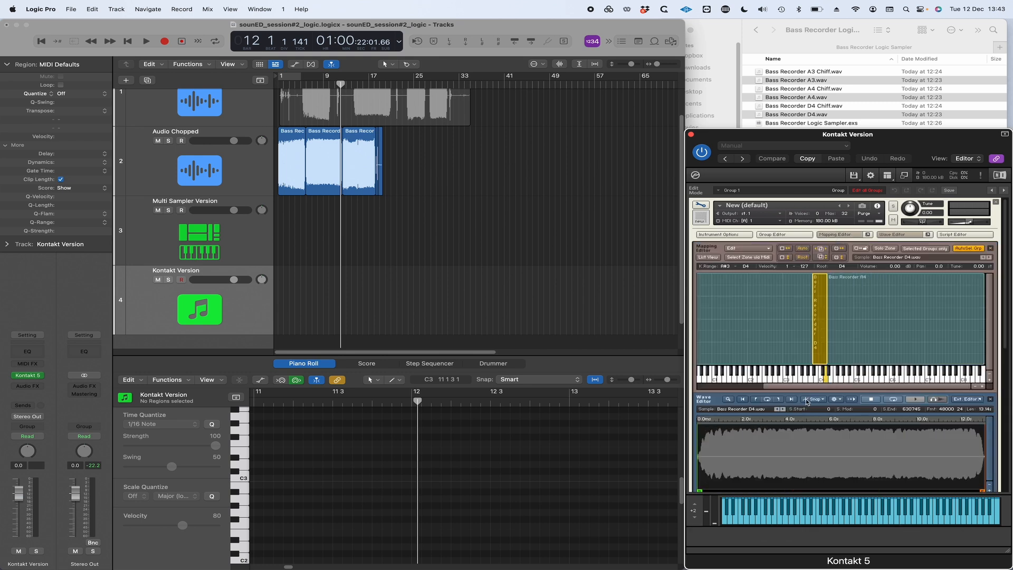
pyautogui.scroll(-4, 806, 401)
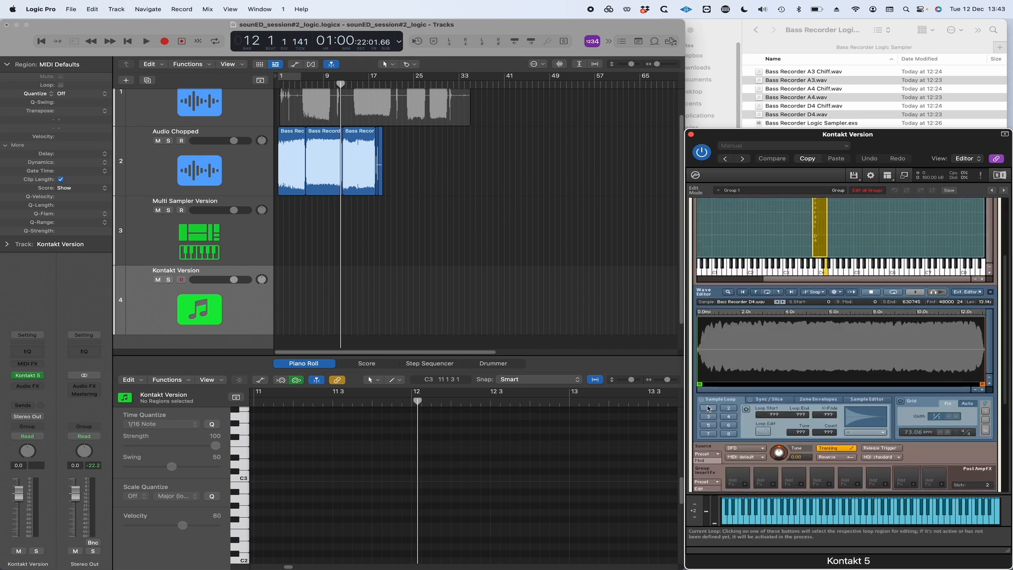
# Open the Bass Recorder A3 zone in the Wave Editor and enable its sample loop over the sustained part
pyautogui.click(850, 291)
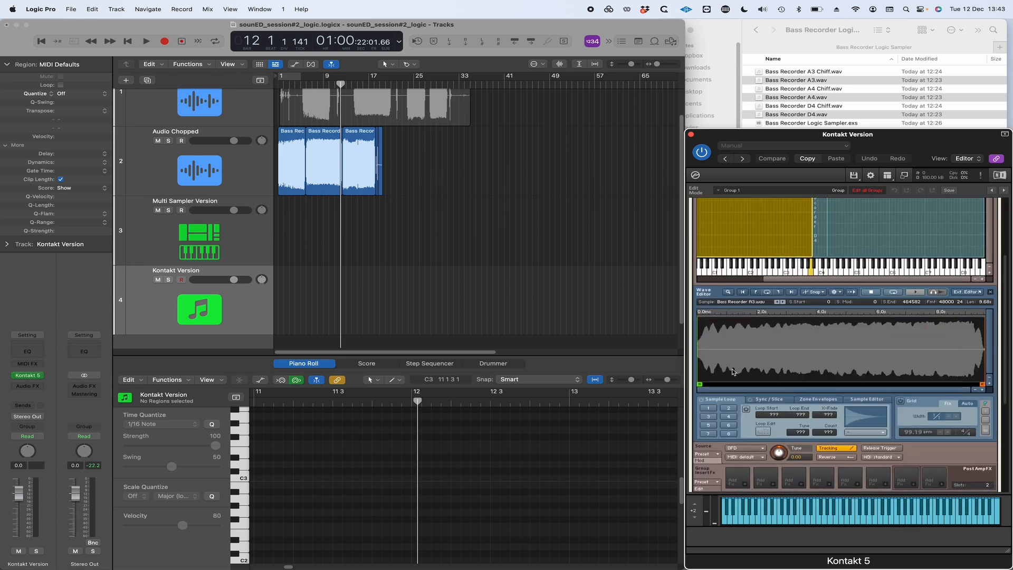
pyautogui.scroll(6, 897, 279)
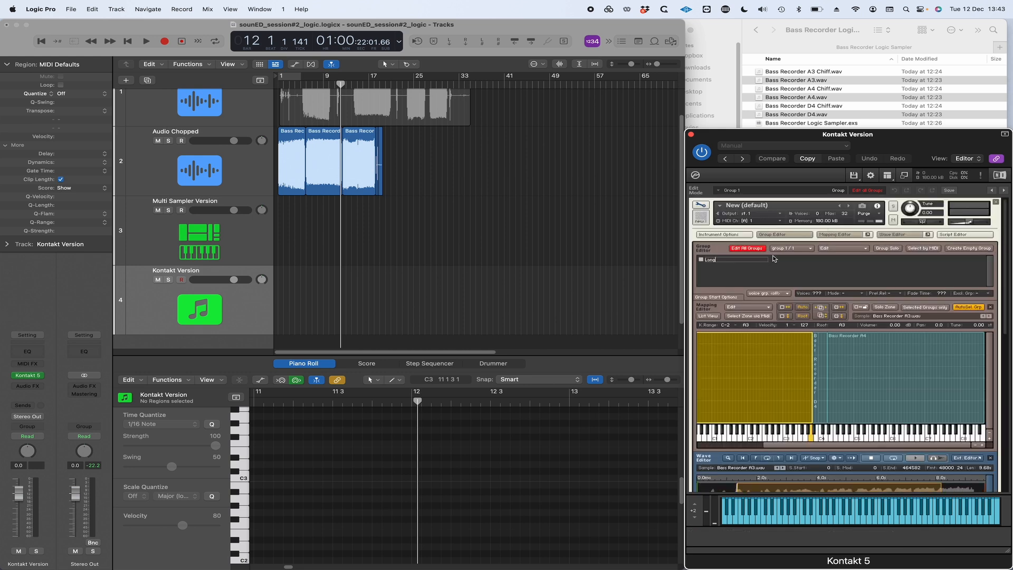
# Name the existing group Longs and add one empty group named Chiffs, deleting any surplus empty group
pyautogui.click(969, 248)
pyautogui.click(793, 260)
pyautogui.rightClick(860, 259)
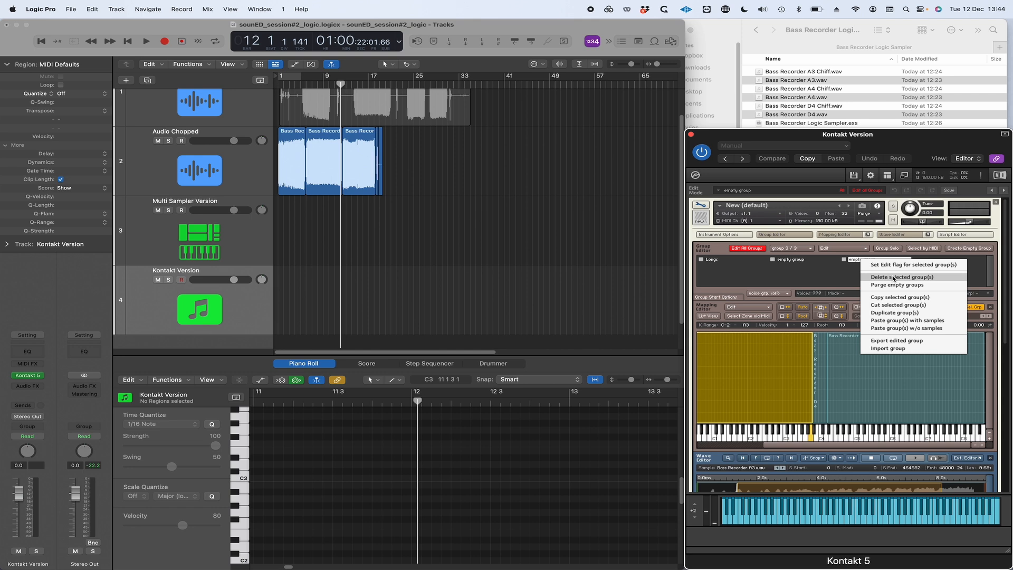
pyautogui.click(893, 277)
pyautogui.write('fs')
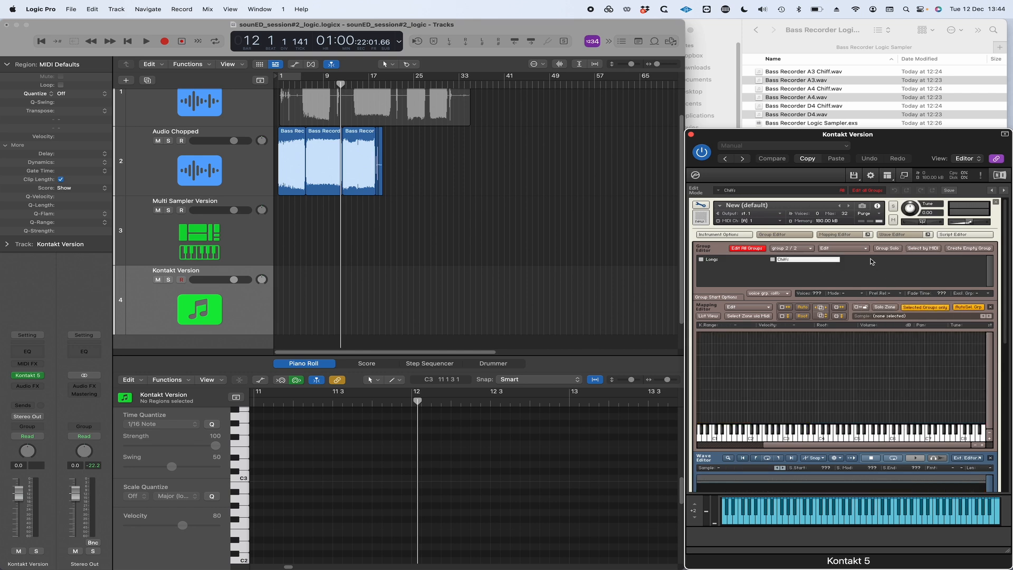
# Add Bass Recorder A3 Chiff, A4 Chiff and D4 Chiff.wav to the Chiffs group in the Mapping Editor
pyautogui.click(816, 106)
pyautogui.keyDown('super'); pyautogui.click(816, 89); pyautogui.keyUp('super')
pyautogui.keyDown('super'); pyautogui.click(811, 72); pyautogui.keyUp('super')
pyautogui.moveTo(810, 72); pyautogui.dragTo(894, 375)
# Auto map the chiff zones by filename, with the note-name token set to Set to Single Key and the Chiff token to Ignore me
pyautogui.rightClick(893, 376)
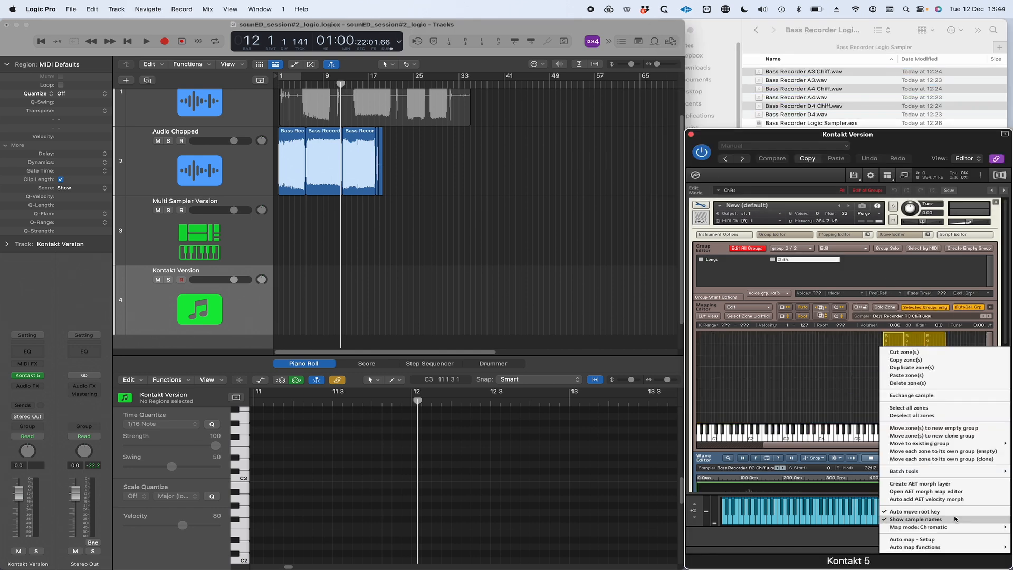
pyautogui.click(907, 539)
pyautogui.click(598, 302)
pyautogui.click(600, 305)
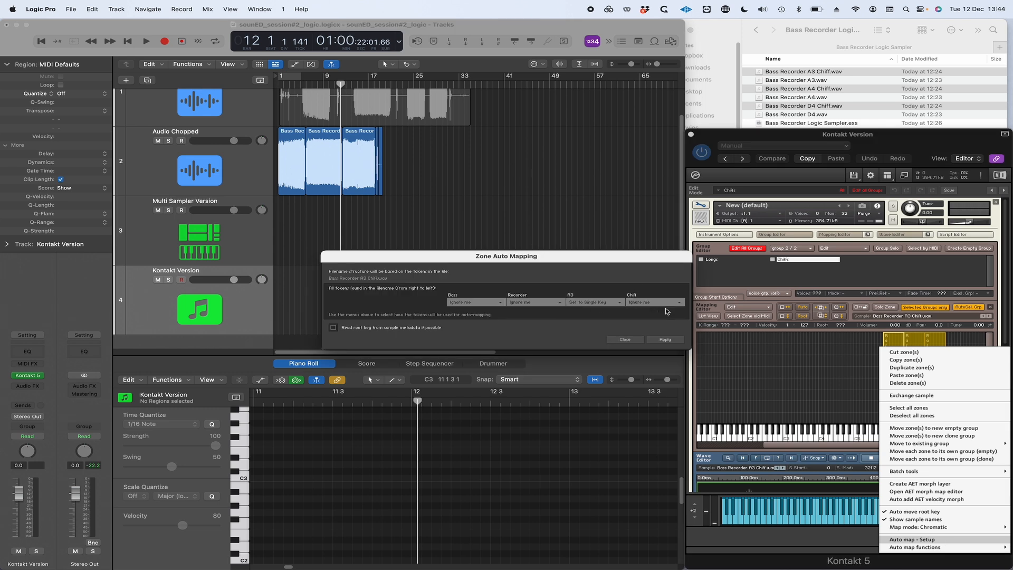
pyautogui.click(664, 340)
pyautogui.click(624, 339)
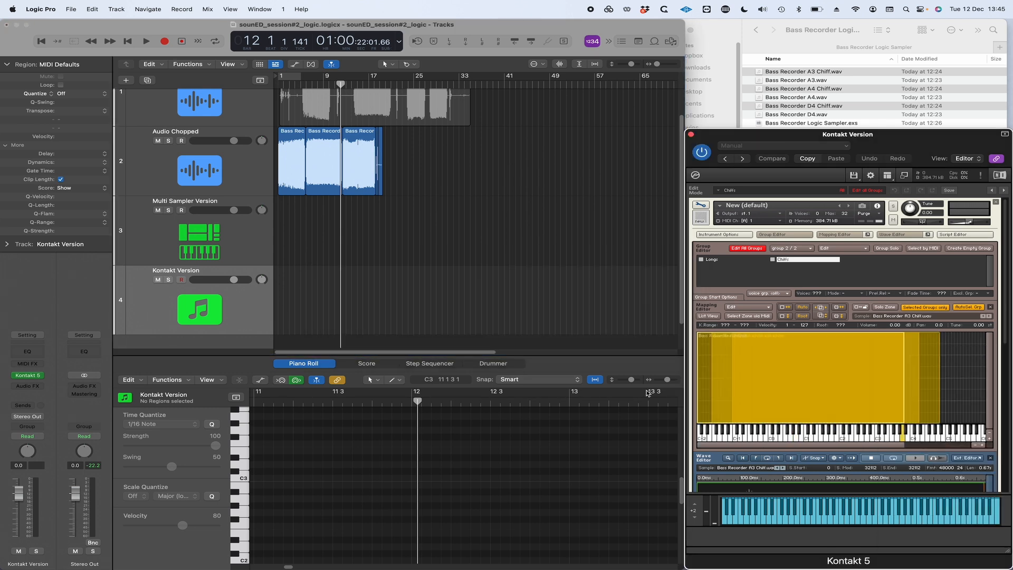
# Stretch the key ranges of the three chiff zones so that together they cover the whole keyboard, and select the Longs group
pyautogui.click(949, 364)
pyautogui.click(931, 366)
pyautogui.moveTo(732, 377); pyautogui.dragTo(924, 358)
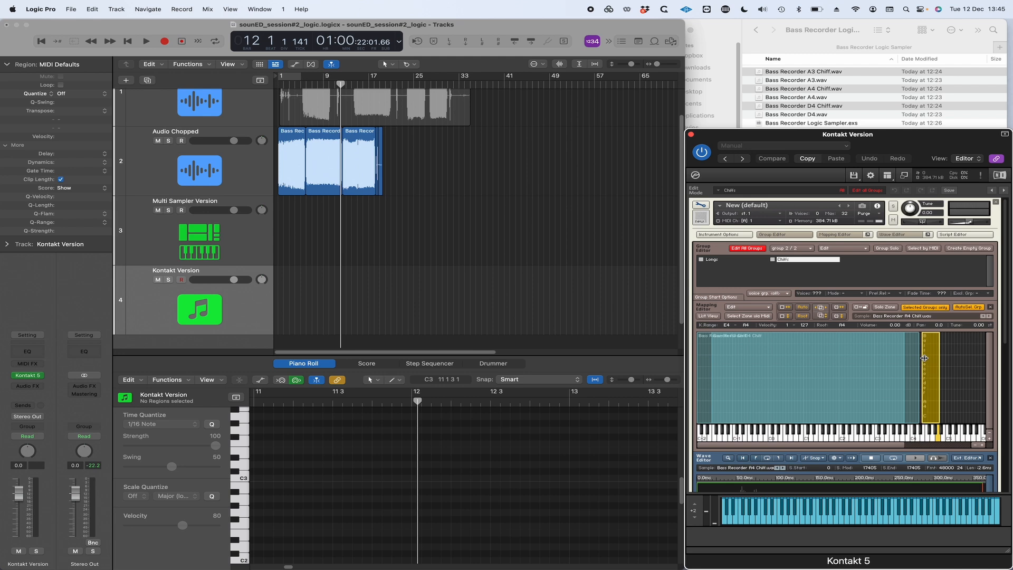
pyautogui.click(710, 369)
pyautogui.moveTo(708, 370); pyautogui.dragTo(908, 374)
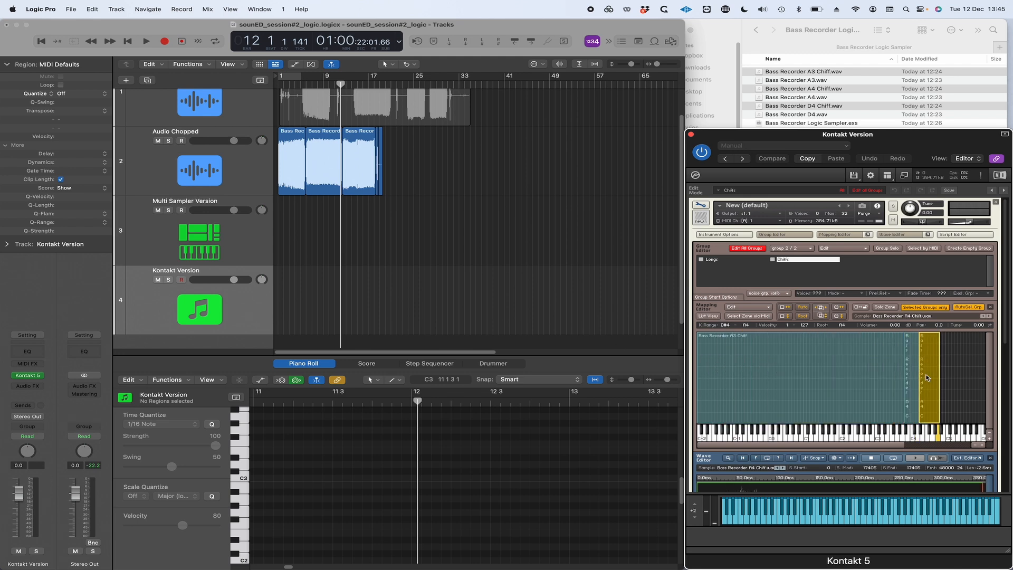
pyautogui.click(926, 378)
pyautogui.keyDown('shift'); pyautogui.click(819, 390); pyautogui.keyUp('shift')
pyautogui.keyDown('shift'); pyautogui.click(798, 403); pyautogui.keyUp('shift')
pyautogui.moveTo(799, 422); pyautogui.dragTo(797, 343)
pyautogui.click(712, 260)
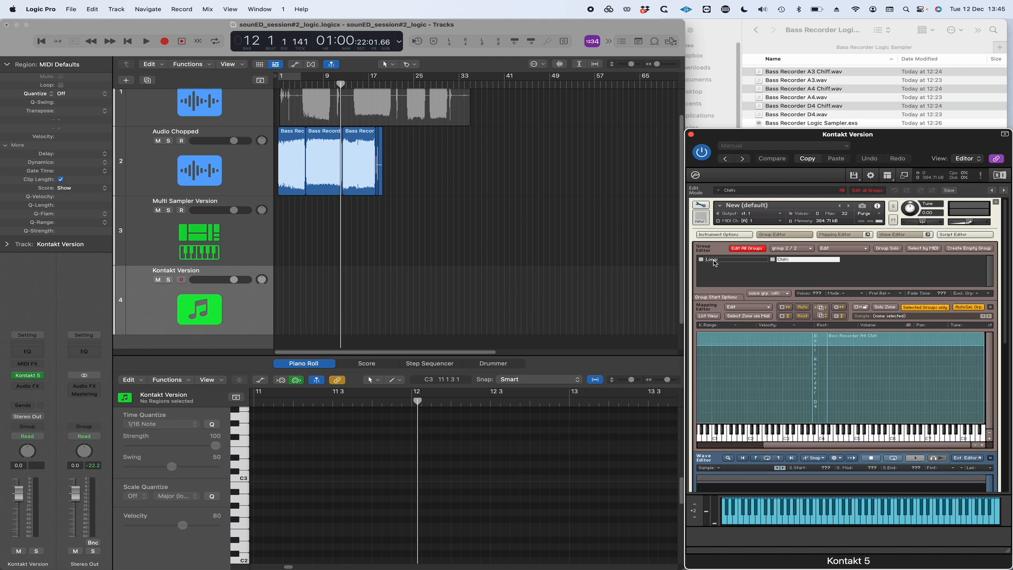